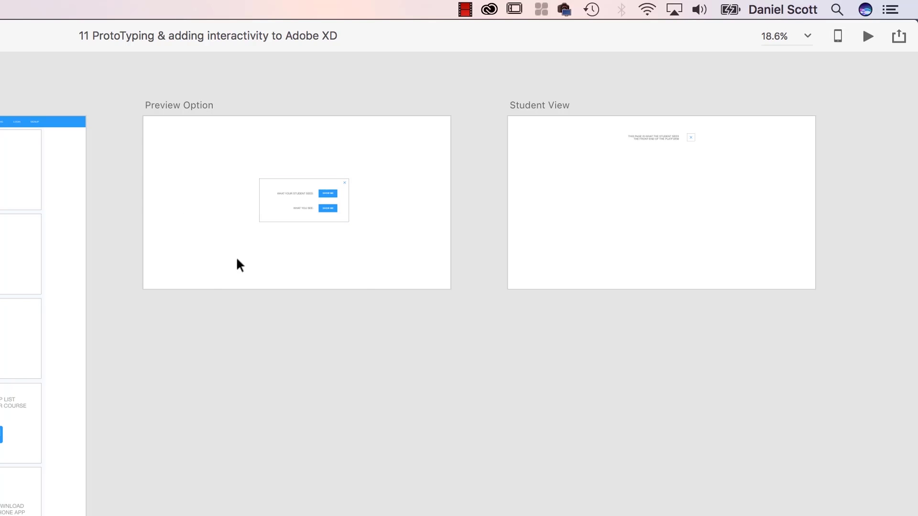
Inspect the Preview Option dialog's interaction wires in Prototype mode, then return to Design mode
key("super+2")
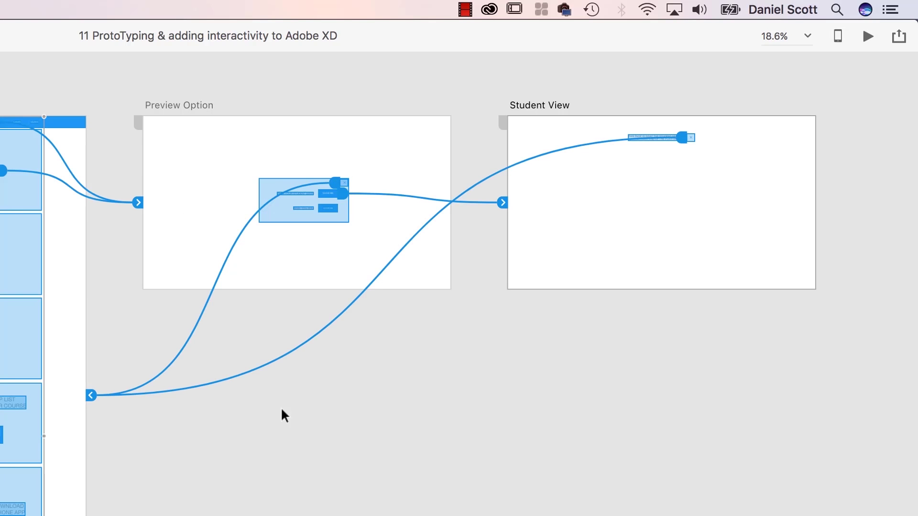
left_click(321, 207)
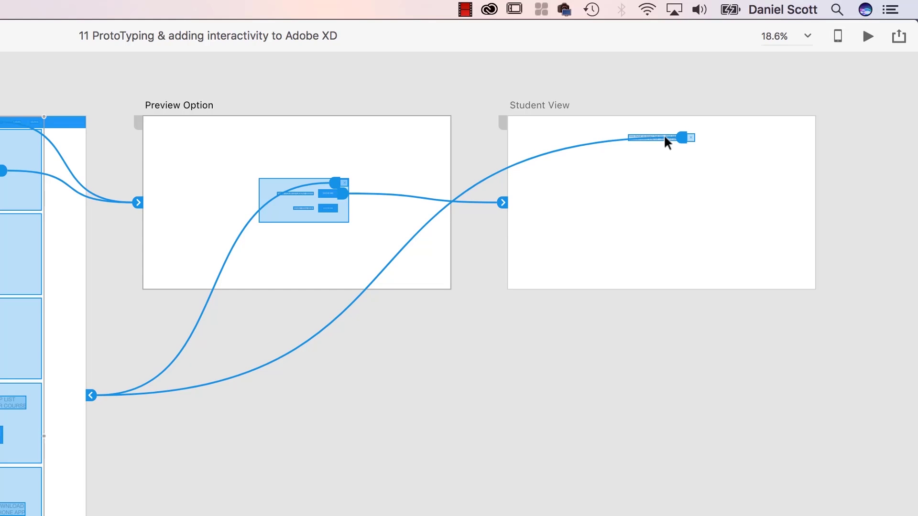
left_click(461, 429)
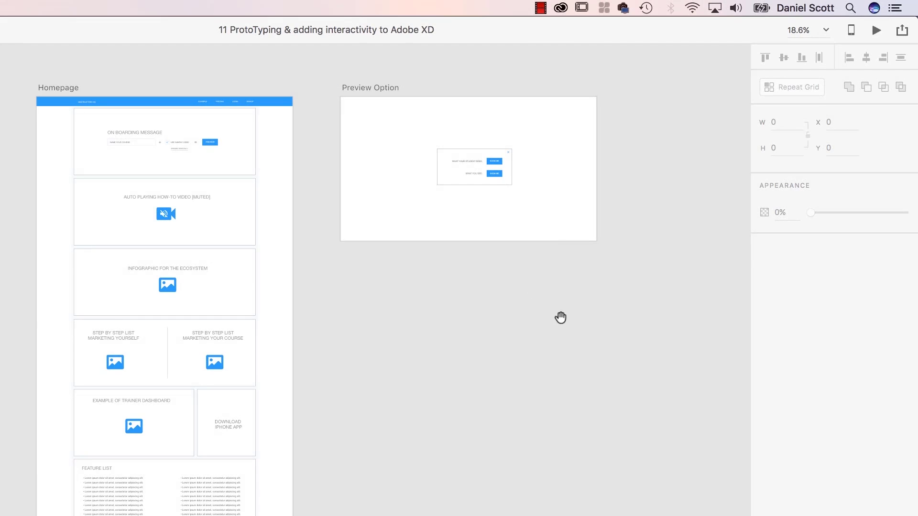
Duplicate the Preview Option artboard to its right and name the copy 'Student View'
left_click_drag(560, 317, 314, 379)
scroll(162, 248, "left", 5)
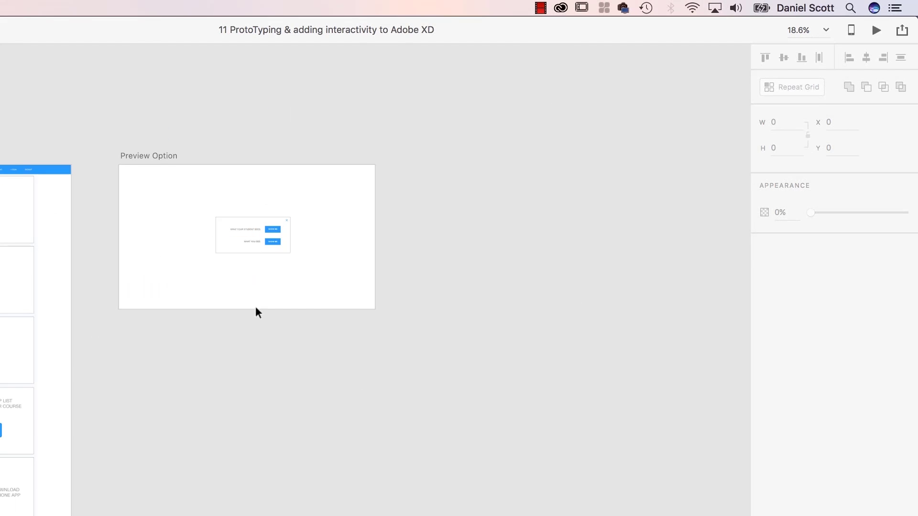
scroll(161, 166, "up", 1)
left_click_drag(160, 162, 465, 164)
left_click(531, 126)
left_click(473, 156)
double_click(467, 155)
type("Student View")
key("Return")
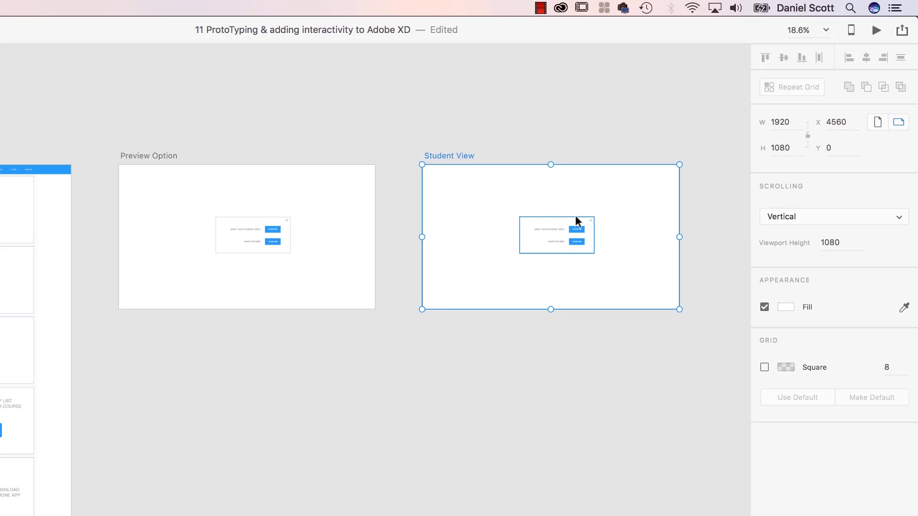
Delete the WHAT YOU SEE row, SHOW ME button and dialog box from Student View
key("super+equal")
scroll(609, 256, "right", 5)
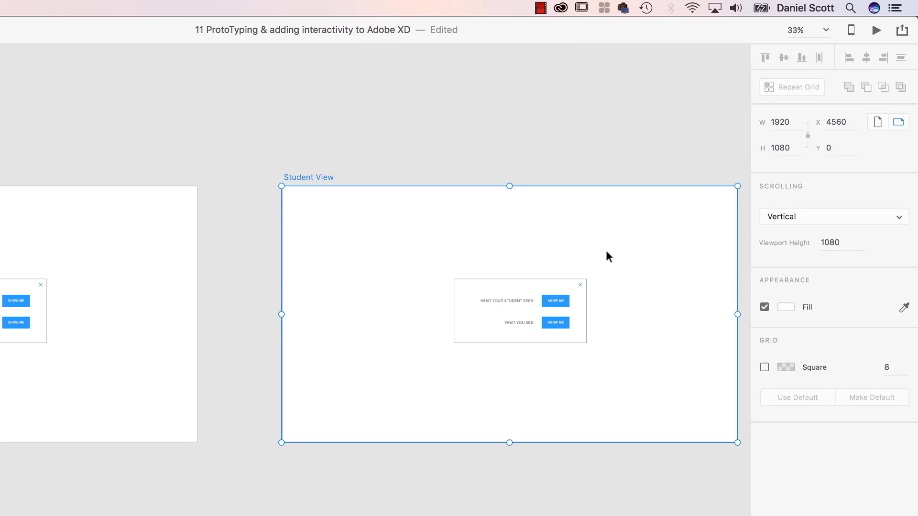
key("super+equal")
scroll(567, 282, "right", 3)
scroll(567, 282, "up", 1)
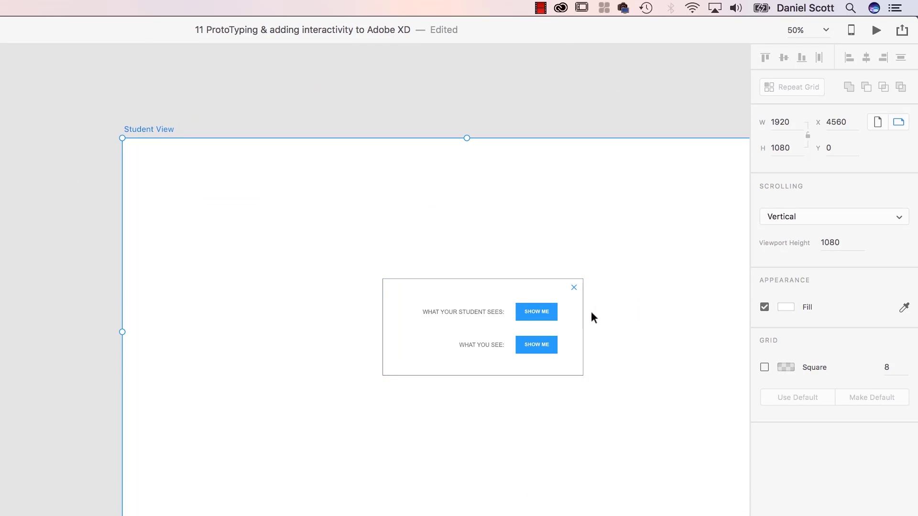
left_click_drag(615, 324, 395, 420)
key("Delete")
left_click(534, 313)
key("Escape")
key("Delete")
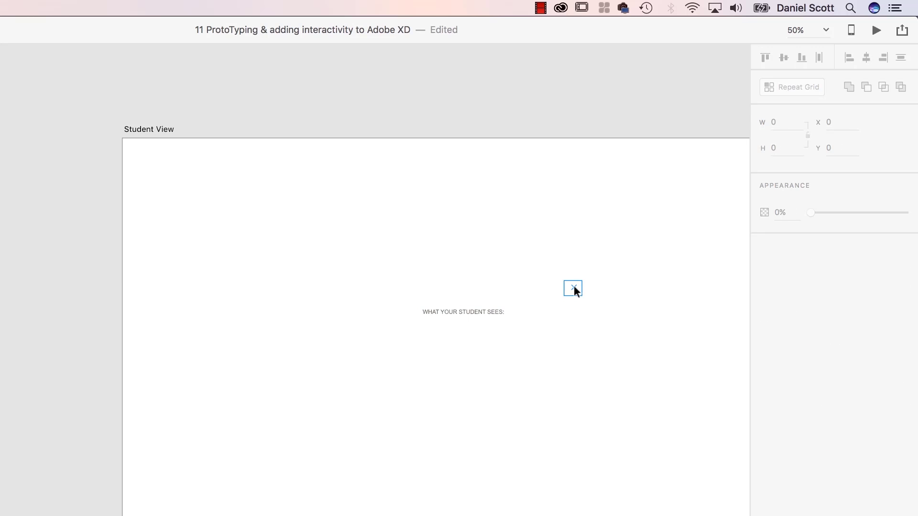
Replace the label with 'THIS PAGE IS WHAT THE STUDENT SEES', split across two lines
double_click(476, 314)
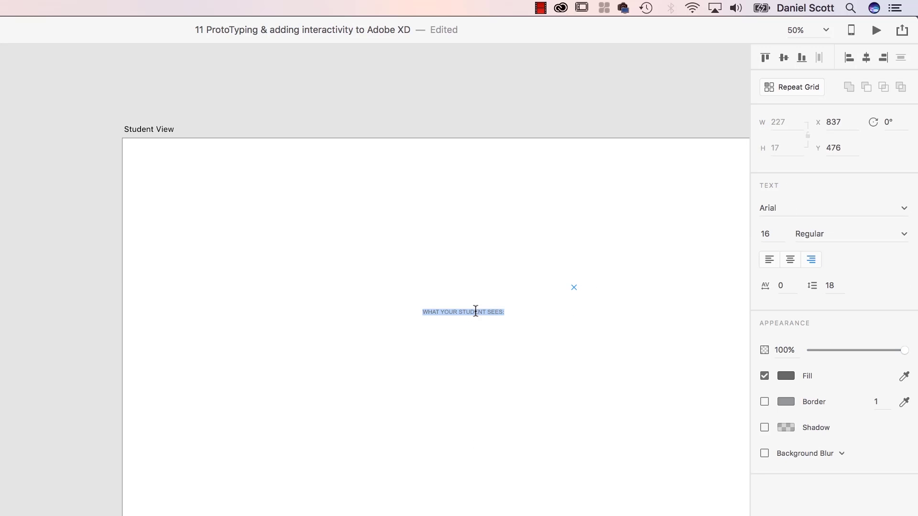
type("THIS PAGE IS WHAT THE STUDENT SEES - THE FRONT END OF THE PLATFORM")
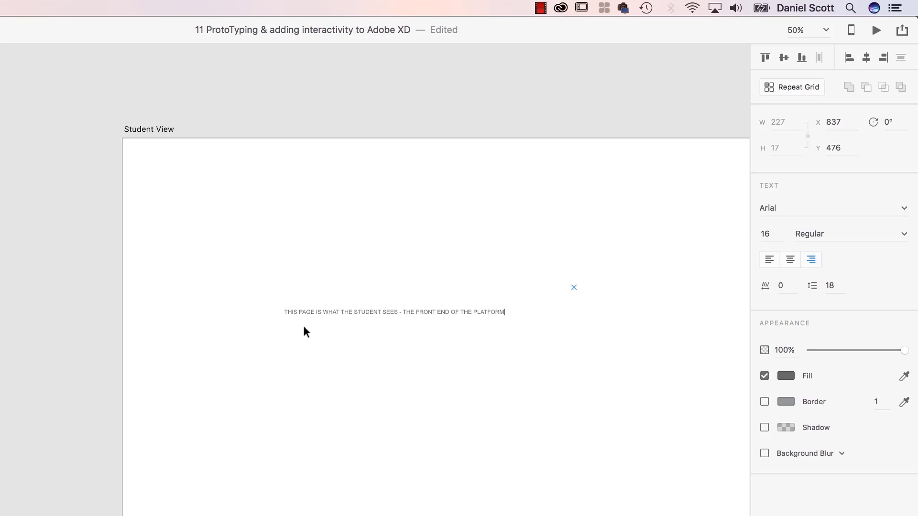
key("BackSpace")
key("BackSpace")
key("Return")
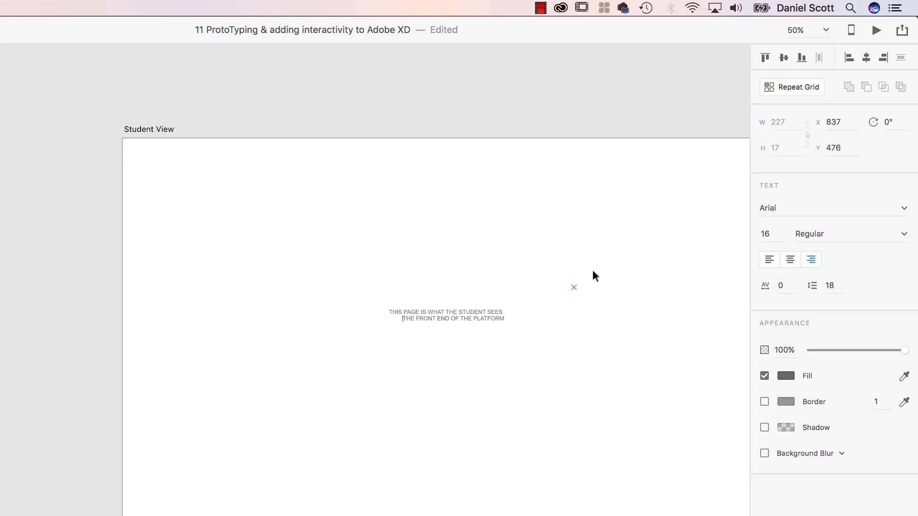
key("super+a")
key("Escape")
double_click(503, 316)
left_click(392, 313)
key("BackSpace")
key("Escape")
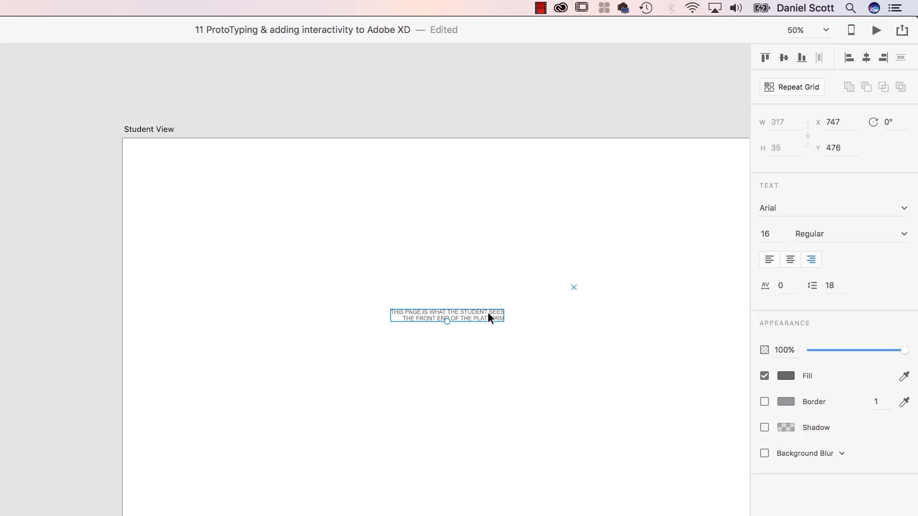
Move the text block up and left near the artboard top, with the X icon beside it
left_click_drag(489, 318, 490, 225)
key("super+1")
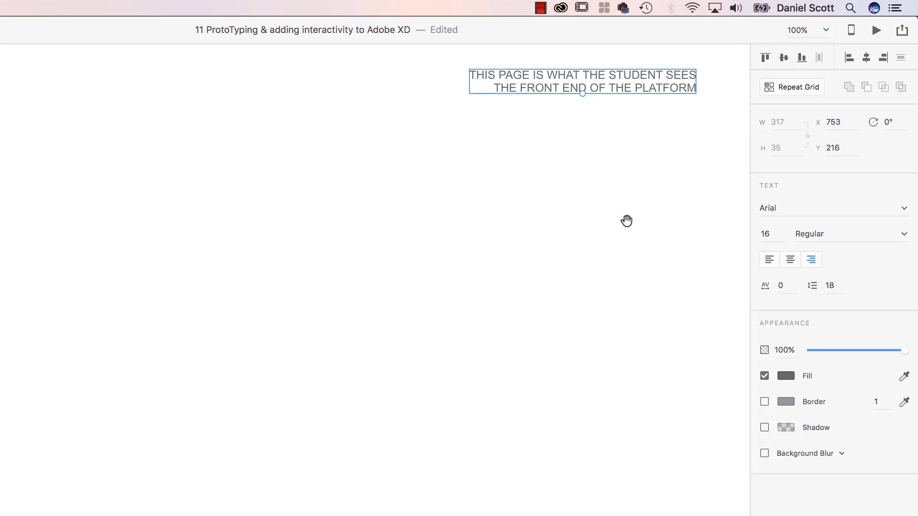
left_click_drag(627, 220, 372, 392)
left_click_drag(361, 254, 297, 185)
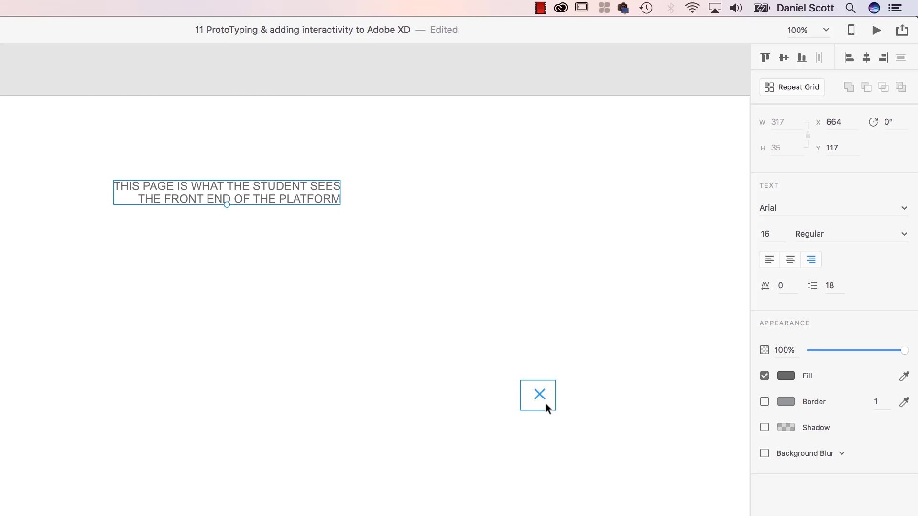
left_click_drag(545, 406, 402, 207)
Select the X icon's background square and give it a border
left_click(446, 248, "shift")
left_click(451, 250)
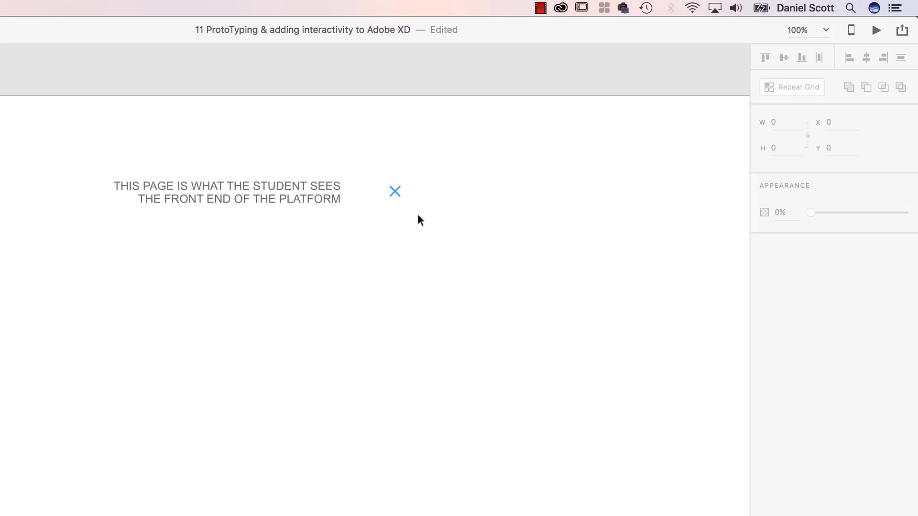
left_click(409, 210)
left_click(430, 215)
left_click(408, 209)
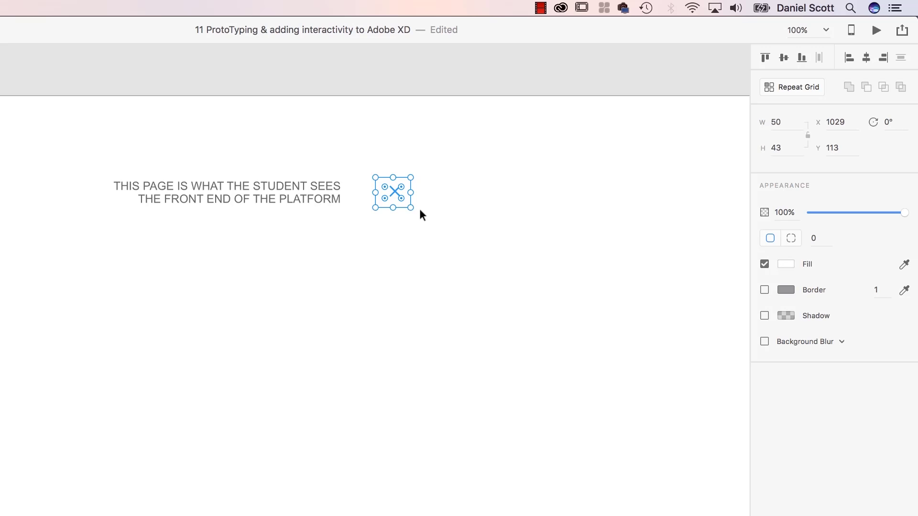
left_click(421, 214)
left_click(405, 206)
left_click(764, 290)
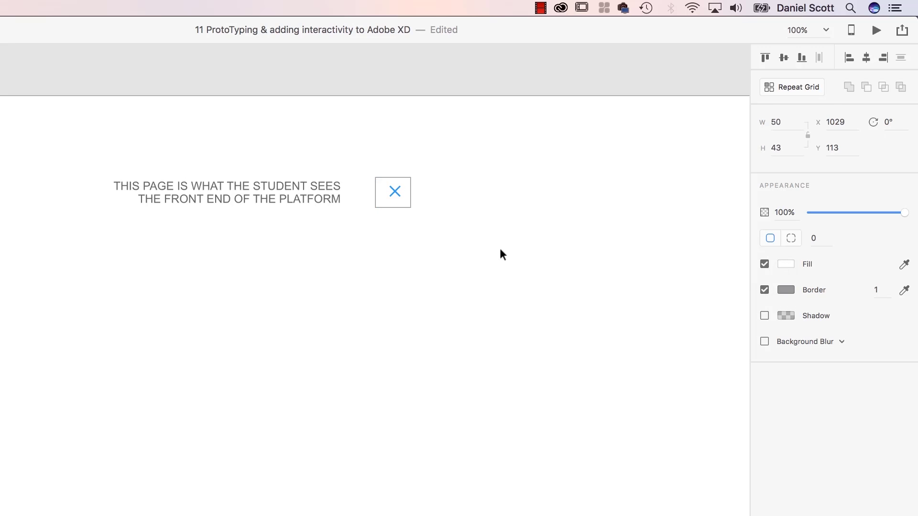
left_click(407, 215)
left_click(410, 212)
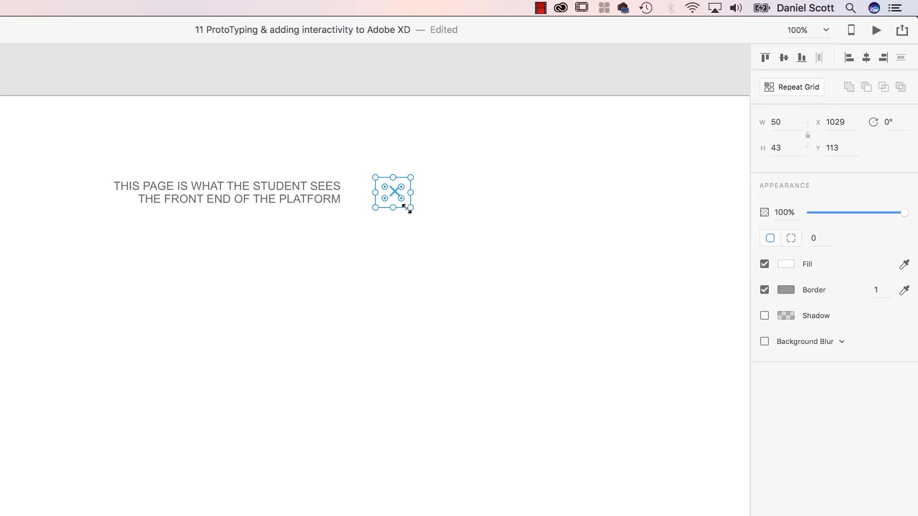
left_click_drag(409, 211, 411, 212)
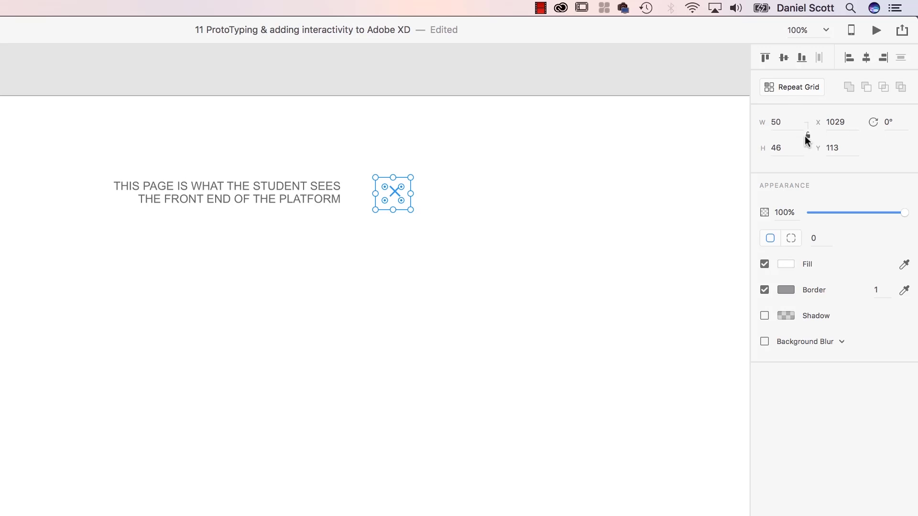
Set the X box height to 50 and nudge it slightly up and right
left_click(785, 145)
type("50")
key("Return")
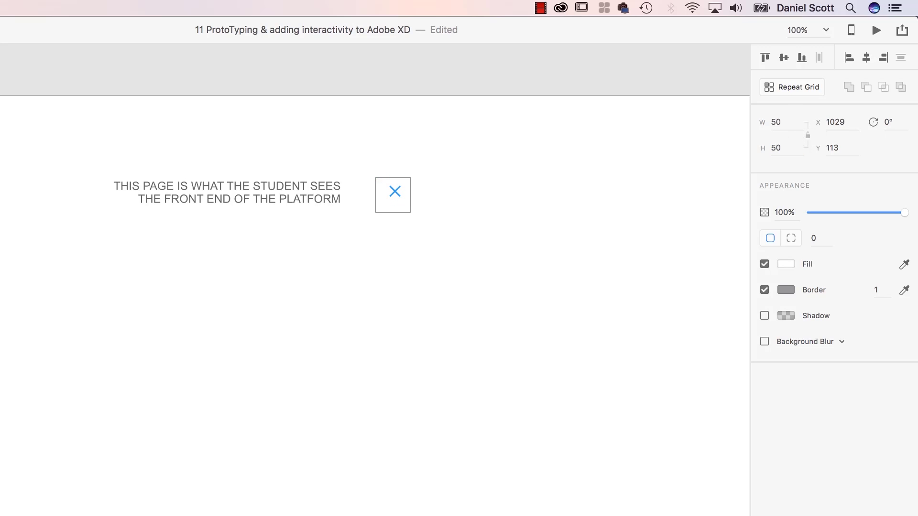
left_click(393, 203)
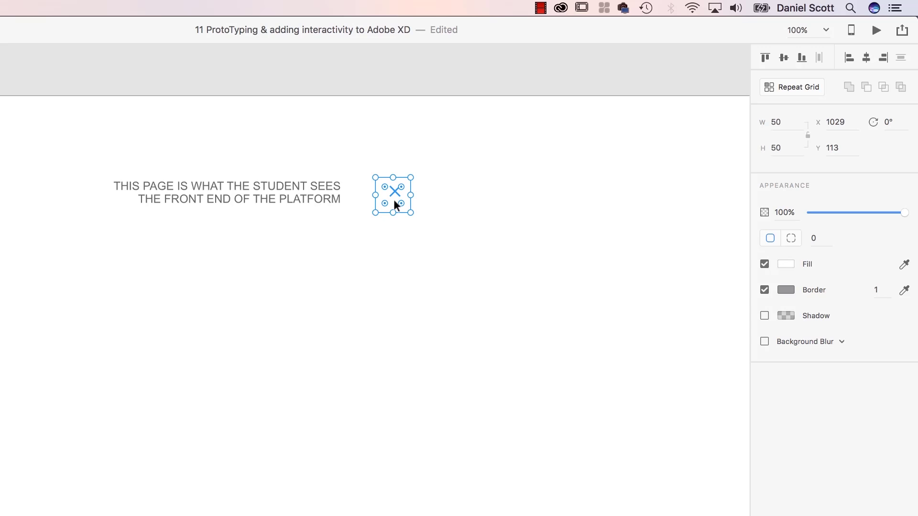
left_click_drag(395, 205, 421, 179)
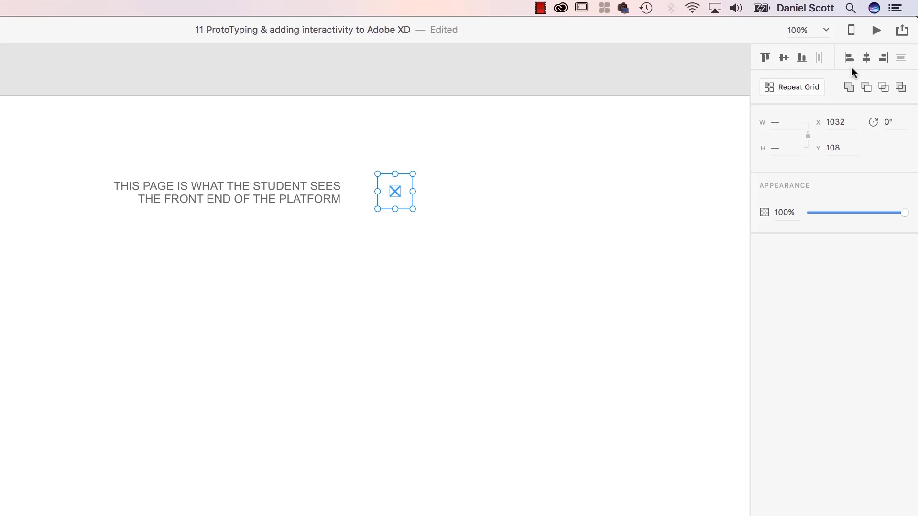
left_click(515, 289)
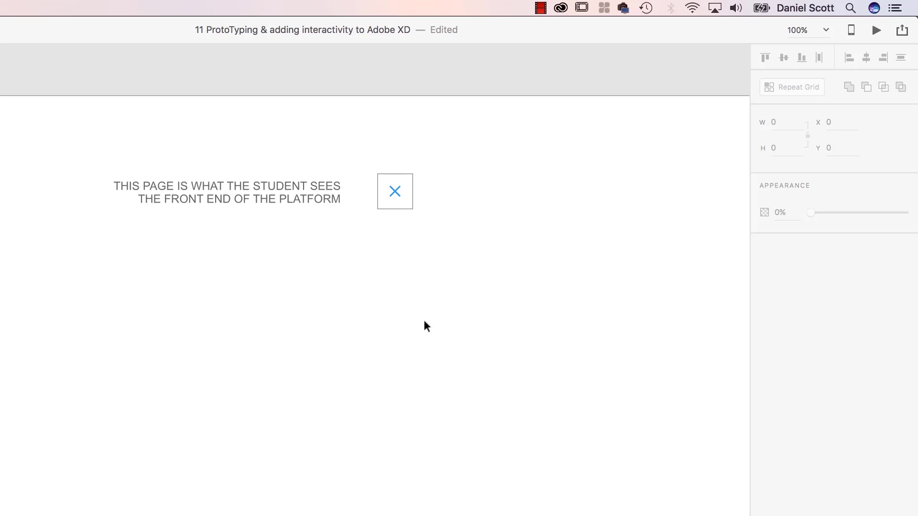
Move the caption and X box together to the Student View artboard's top-right corner
key("super+minus")
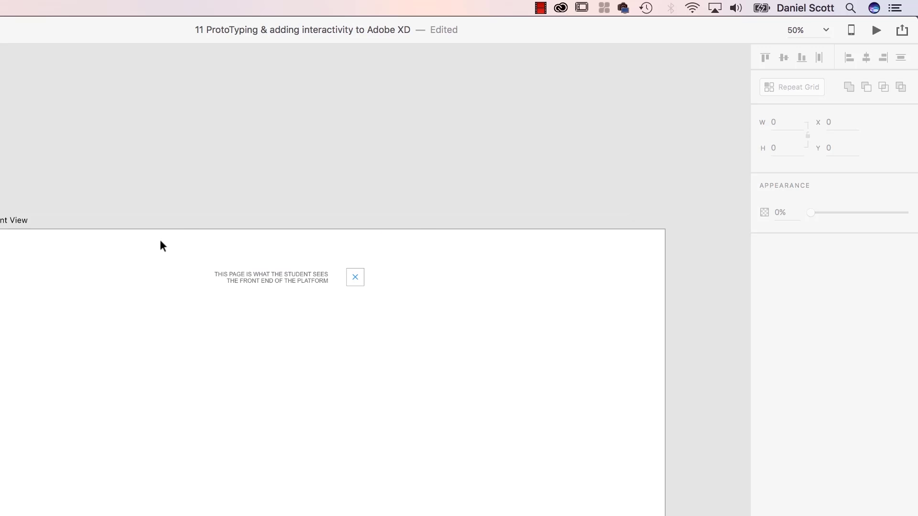
left_click_drag(158, 242, 440, 313)
mouse_move(328, 288)
left_mouse_down()
mouse_move(315, 279)
mouse_move(338, 279)
left_mouse_up()
left_click(395, 249)
scroll(396, 248, "left", 5)
scroll(398, 247, "left", 3)
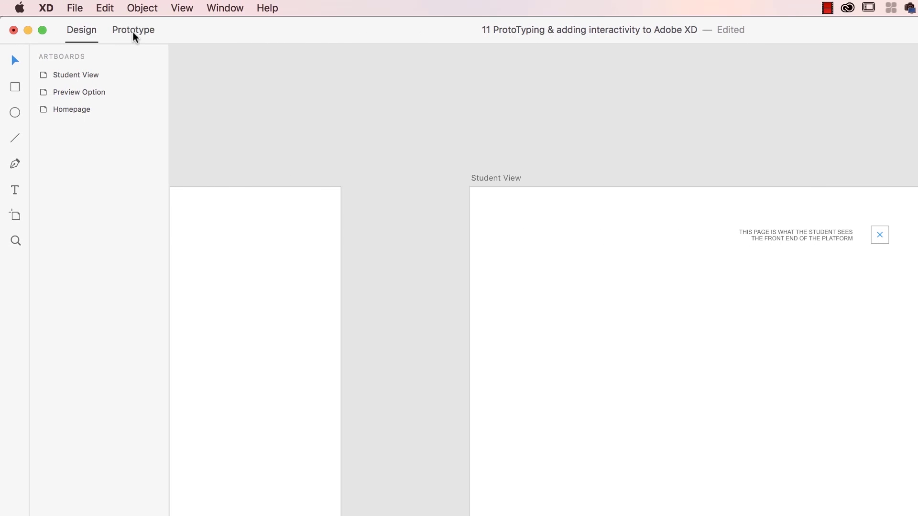
In Prototype mode, group the first SHOW ME label with its blue rectangle
left_click(134, 33)
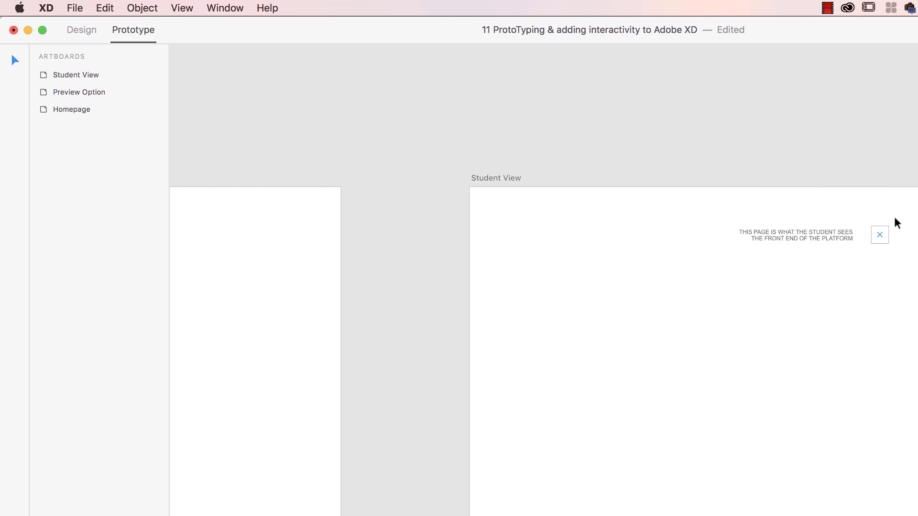
scroll(866, 211, "left", 5)
scroll(868, 212, "left", 6)
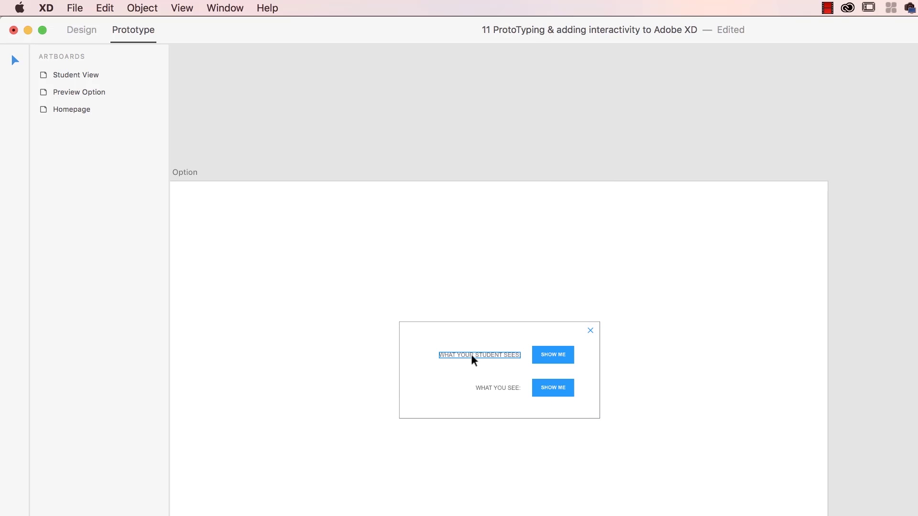
left_click(549, 359)
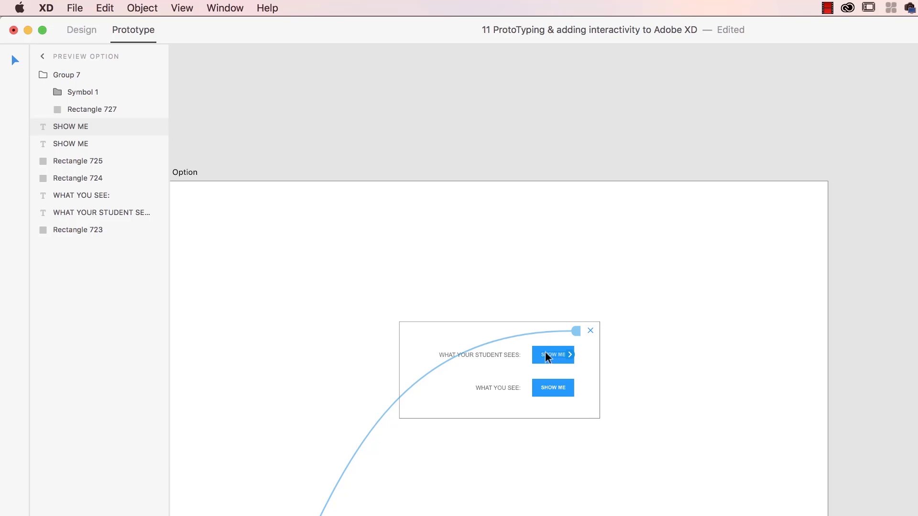
left_click(537, 363, "shift")
key("super+g")
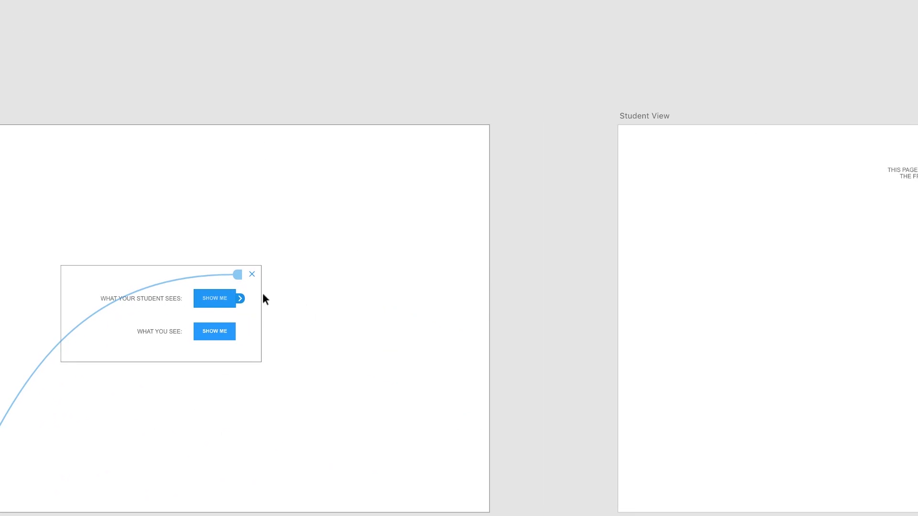
Link the SHOW ME button to Student View and set the X button's target to Homepage
left_click_drag(241, 299, 620, 254)
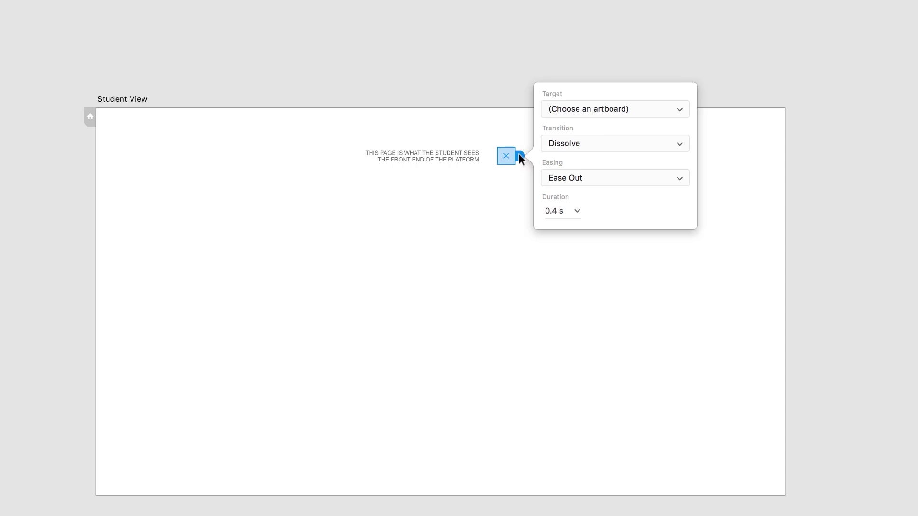
left_click(605, 111)
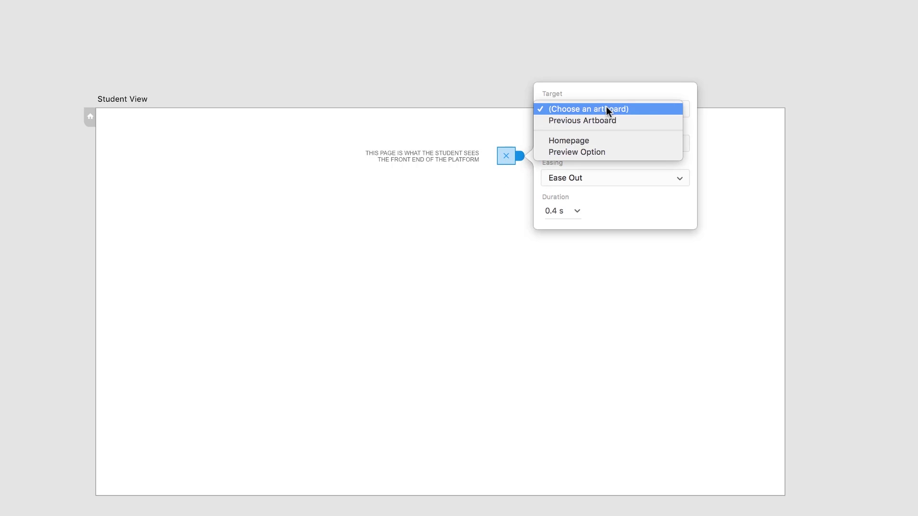
left_click(592, 141)
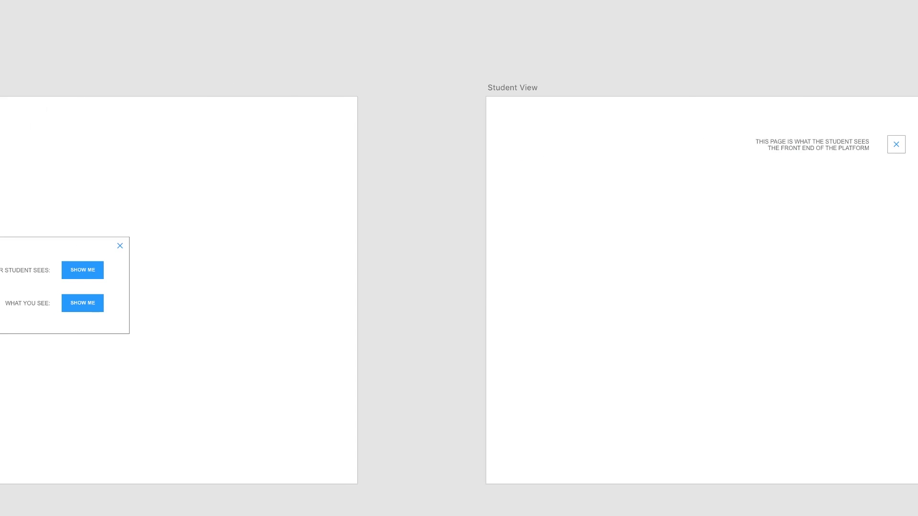
key("super+Return")
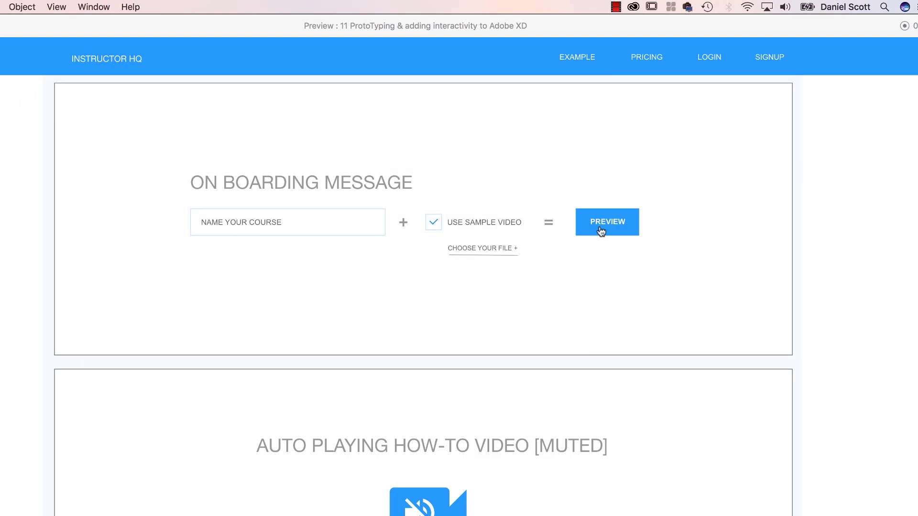
left_click(606, 231)
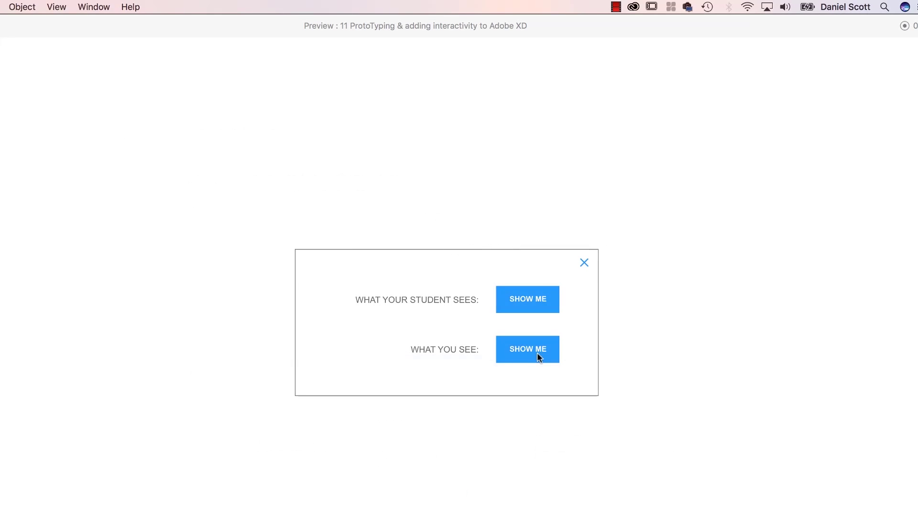
left_click(518, 312)
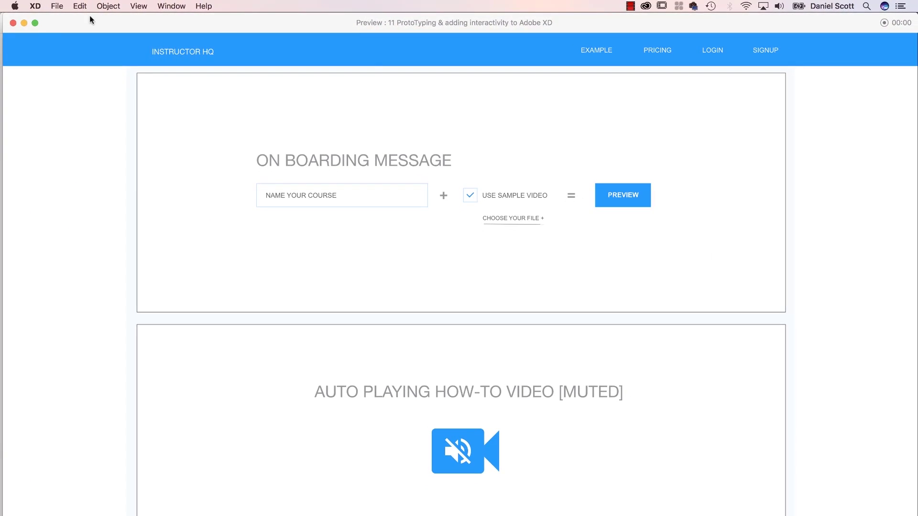
Close the preview, fit all three artboards in view, and save the document
left_click(13, 22)
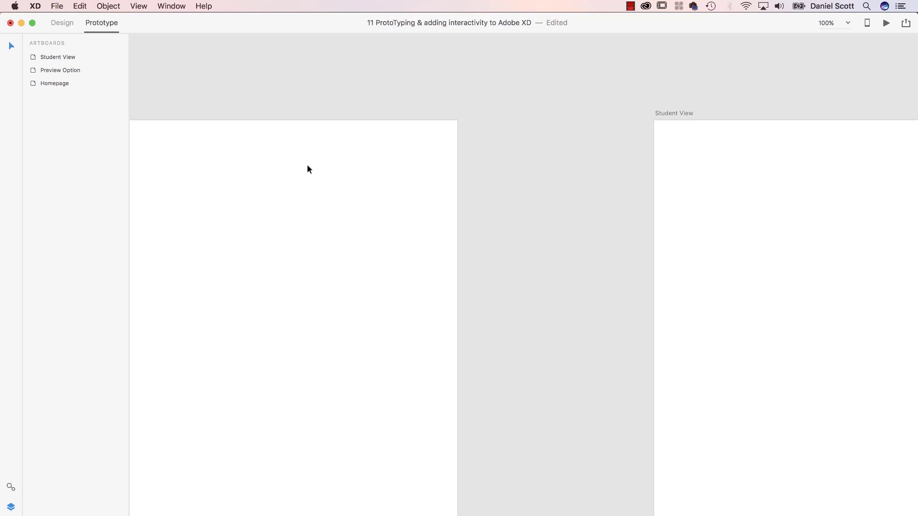
key("super+0")
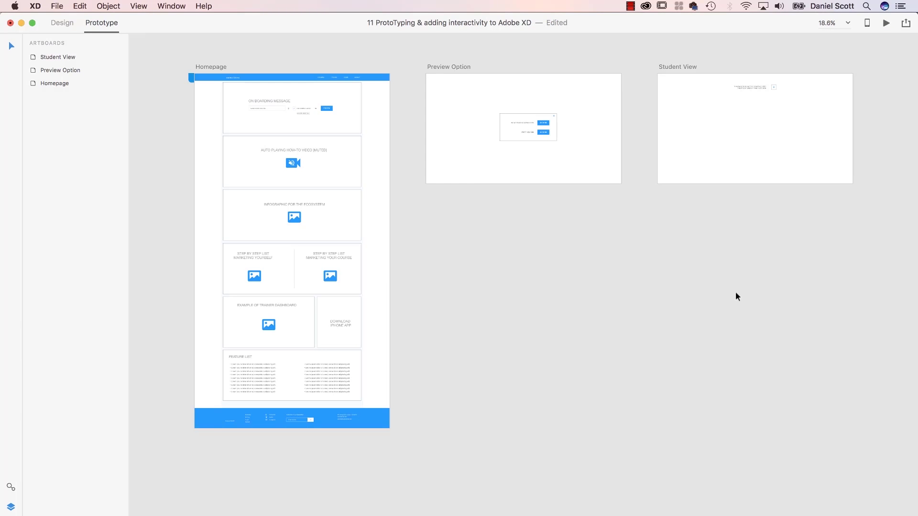
key("super+s")
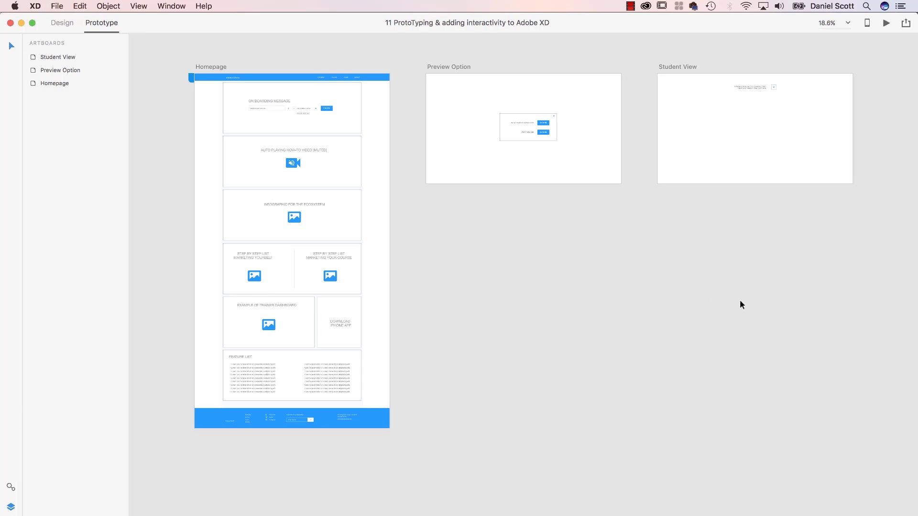